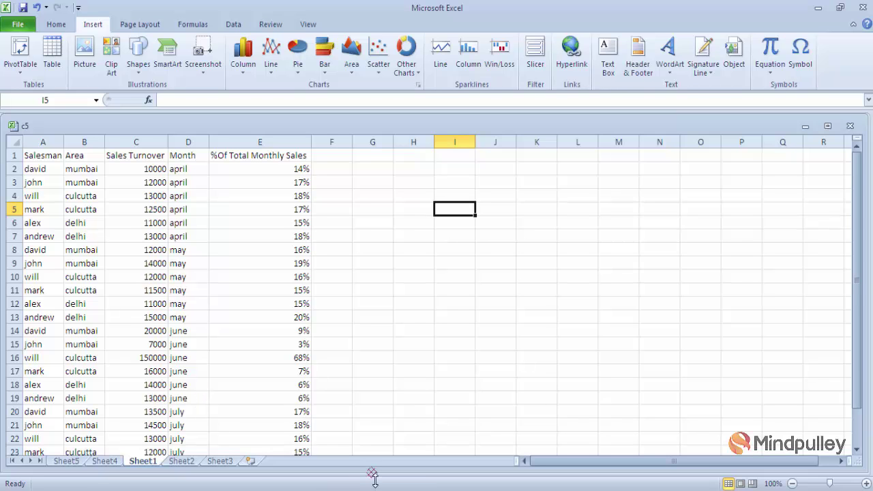
- Scroll down to the last rows of the sales data and back up to the header row
click(857, 449)
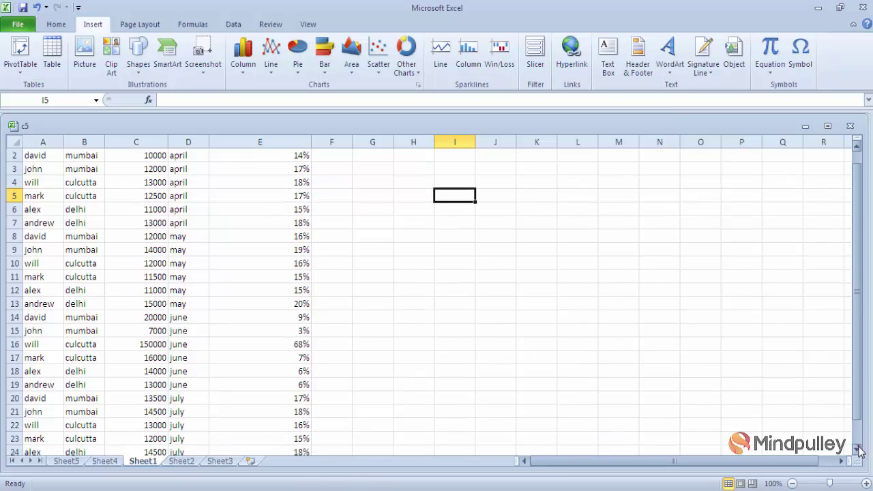
click(857, 448)
click(856, 449)
click(857, 449)
click(856, 449)
click(857, 146)
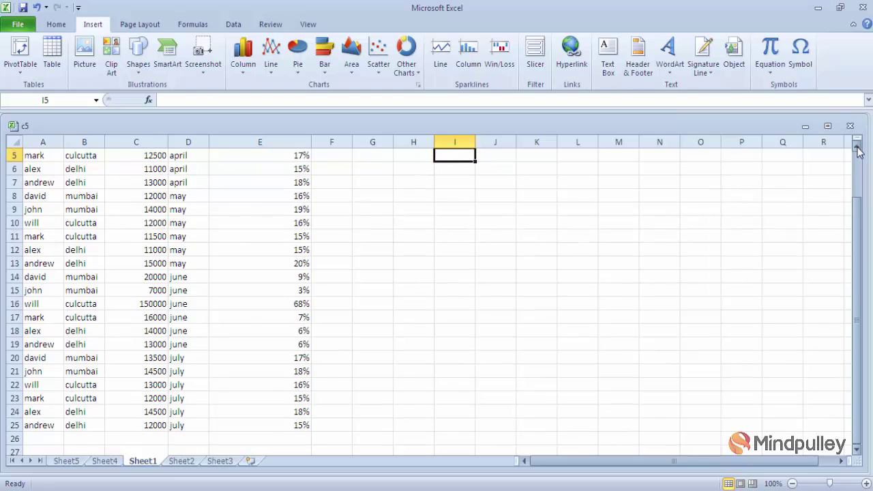
click(857, 146)
click(857, 146)
click(856, 146)
click(857, 146)
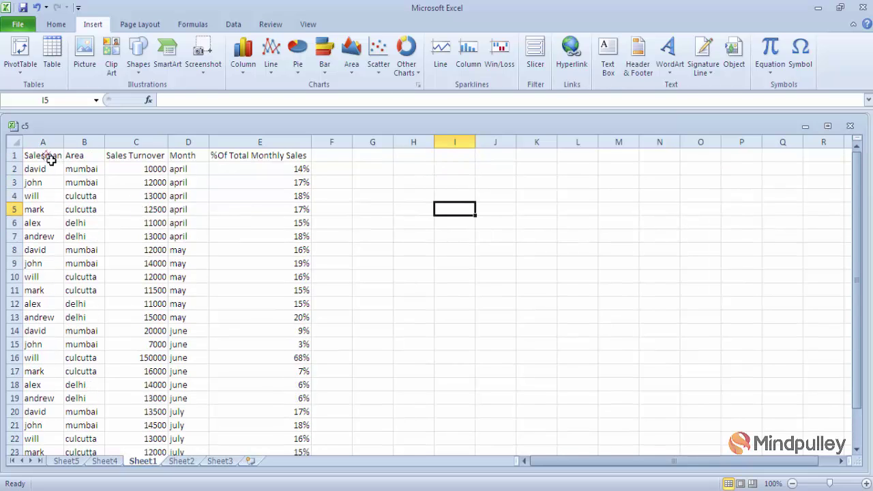
- Check the Salesman header in A1 in edit mode twice, leaving it unchanged, and reselect A1
double_click(51, 160)
drag(44, 155, 62, 156)
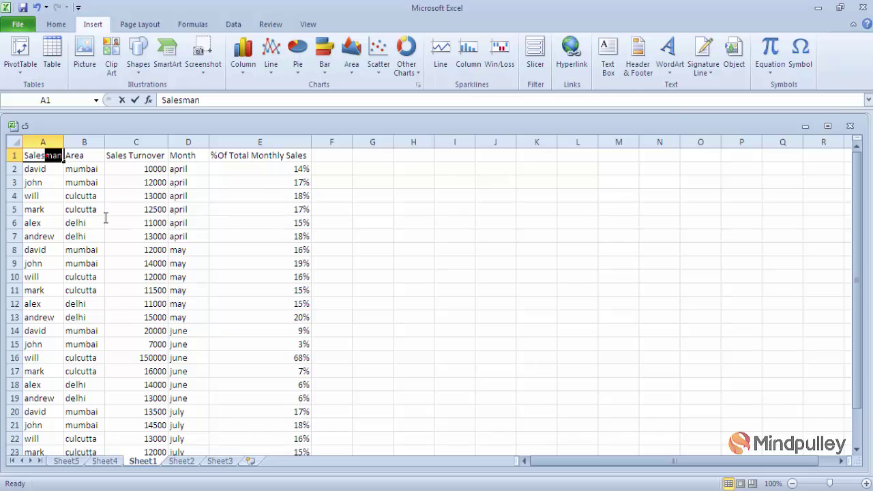
shift+click(384, 251)
click(44, 161)
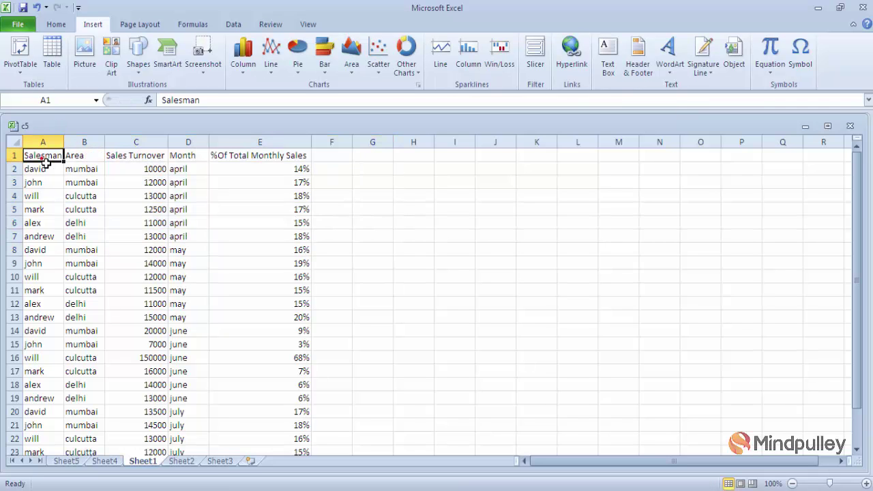
double_click(45, 159)
drag(45, 158, 63, 158)
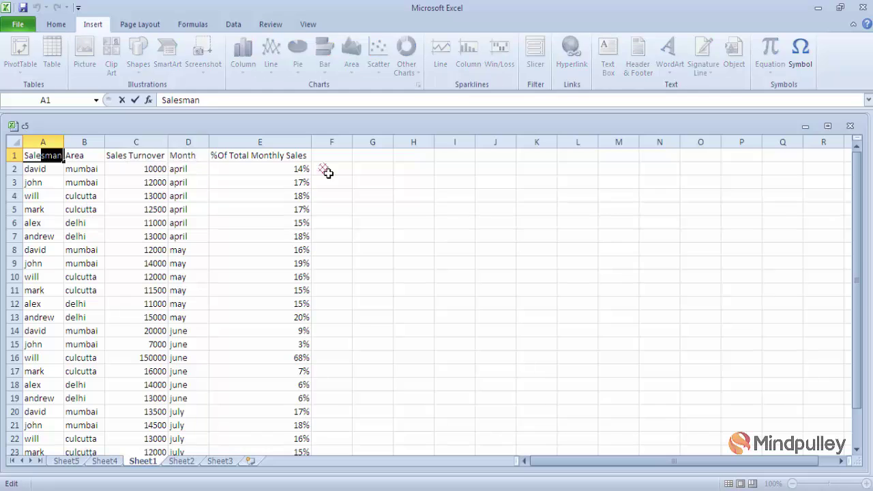
click(348, 169)
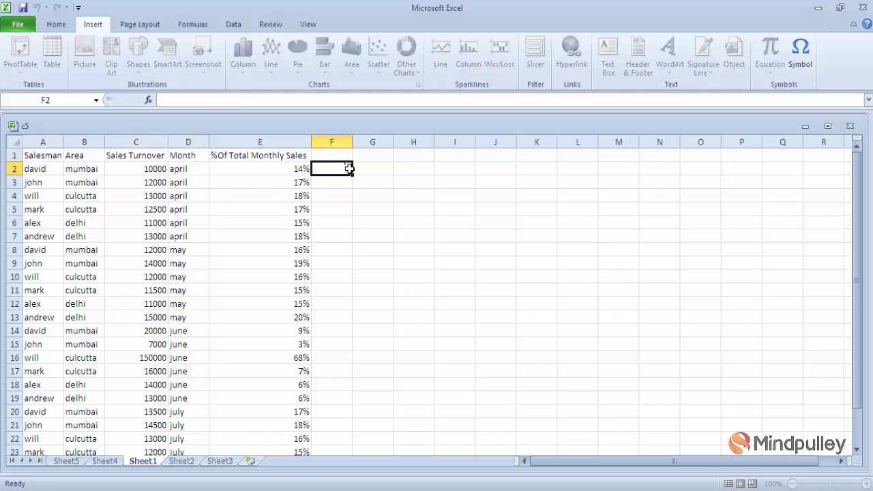
click(42, 159)
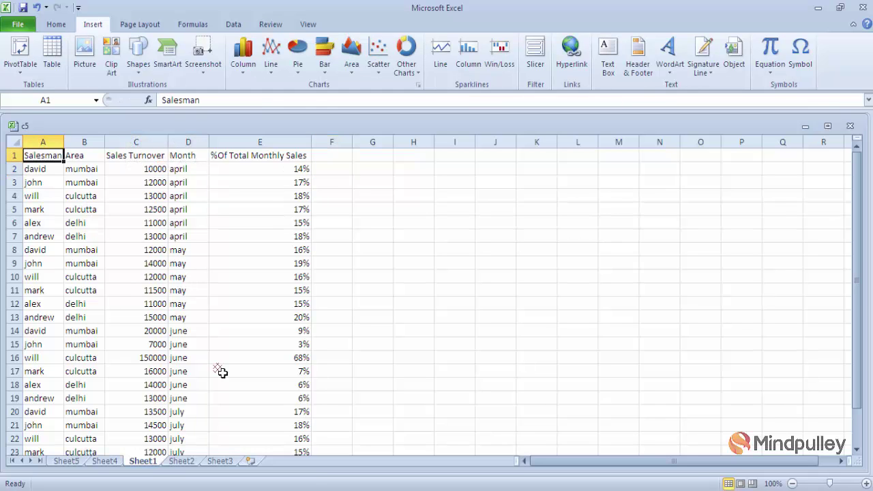
- Select A1:E23, then extend the selection to E25 to cover all sales rows
drag(42, 155, 302, 458)
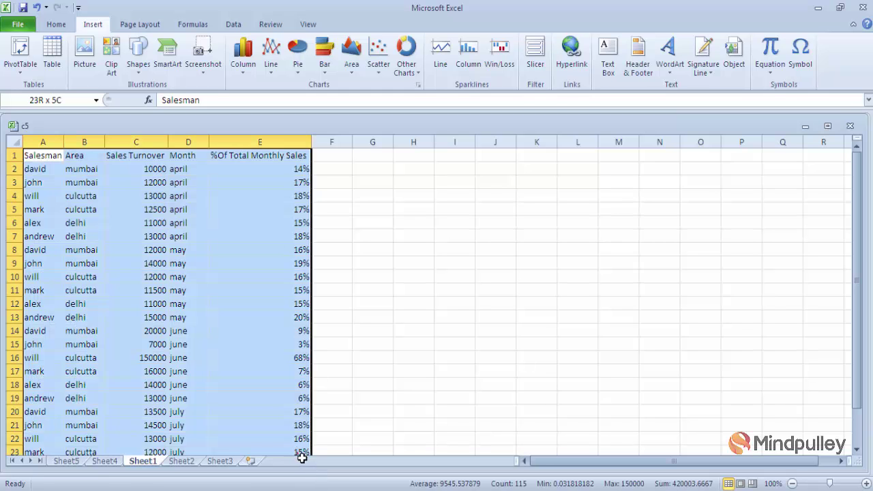
click(857, 449)
click(857, 450)
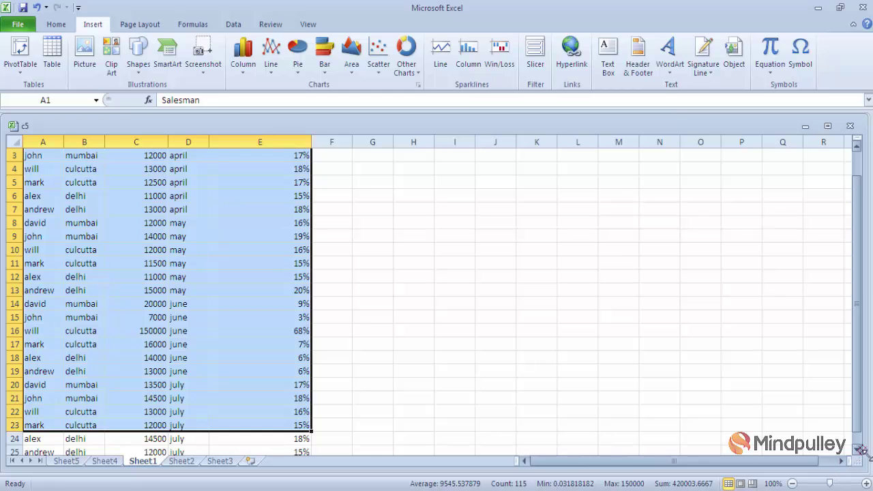
click(856, 451)
click(857, 450)
click(857, 451)
click(856, 450)
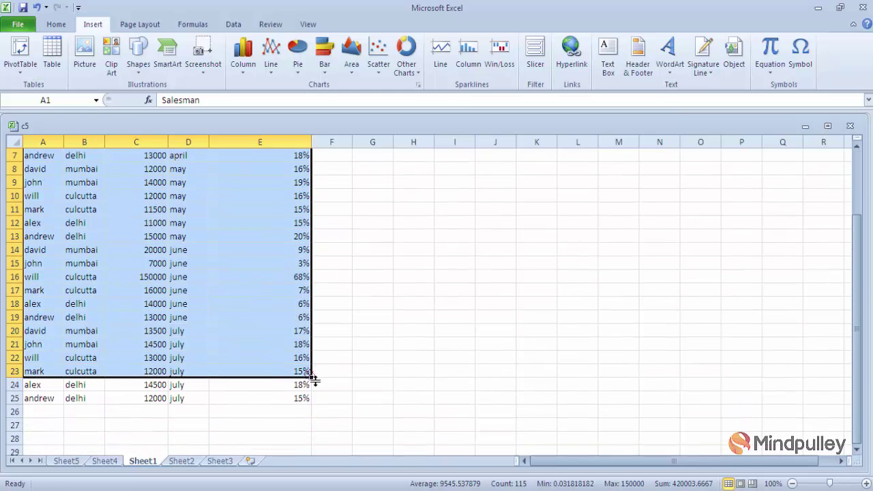
drag(313, 377, 316, 407)
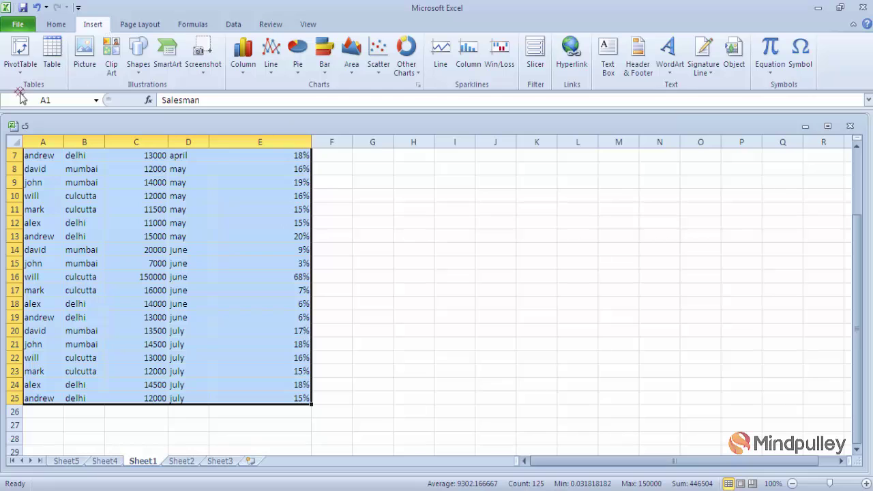
click(857, 148)
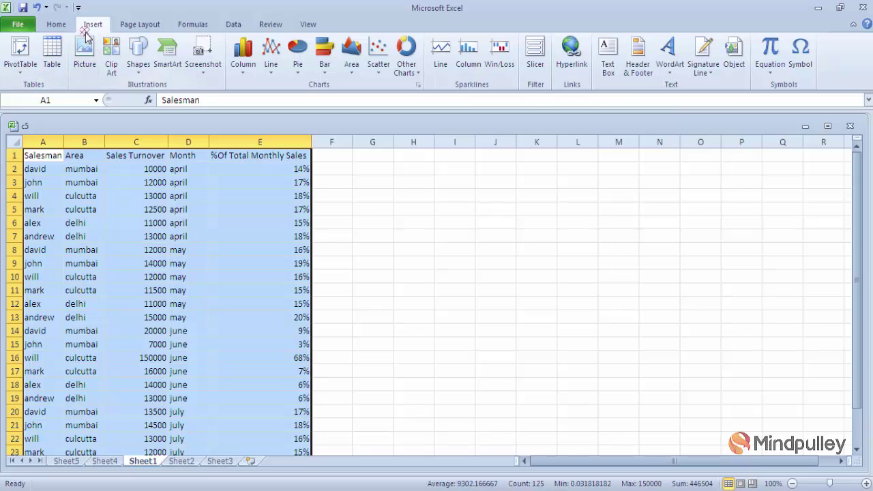
- Convert range $A$1:$E$25 into a table with 'My table has headers' ticked
click(52, 63)
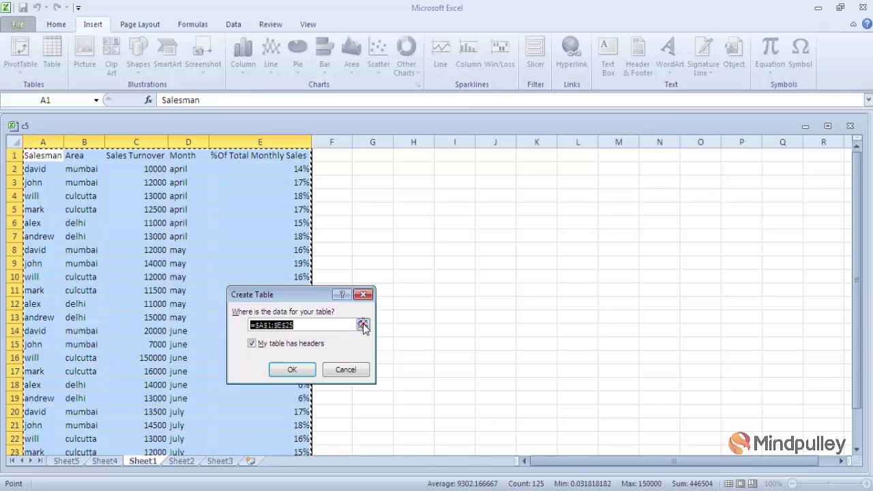
click(362, 325)
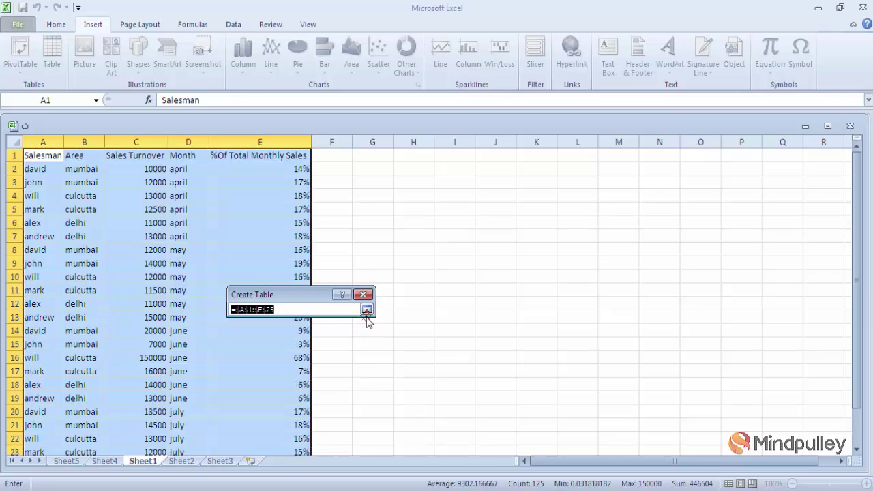
click(367, 310)
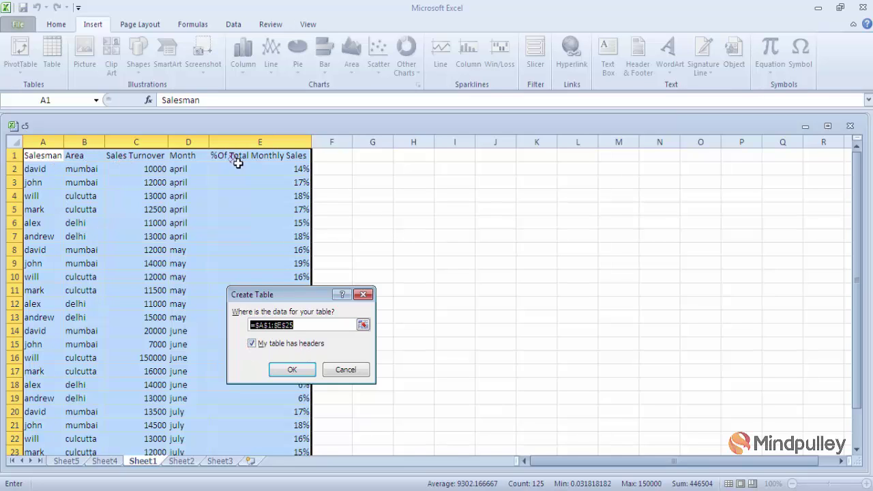
click(252, 343)
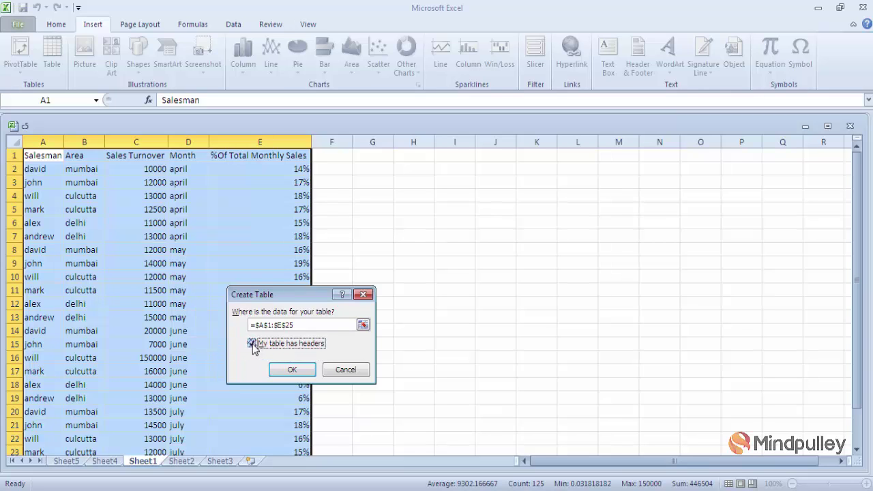
click(296, 373)
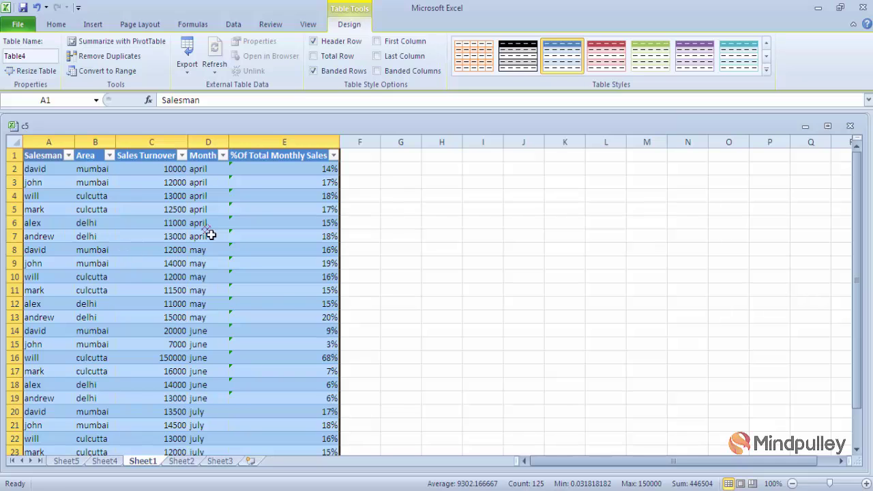
click(387, 262)
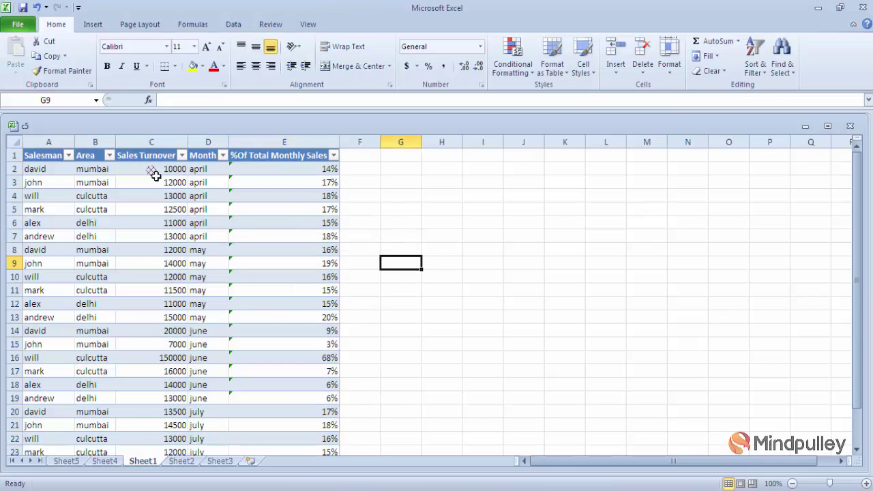
click(262, 263)
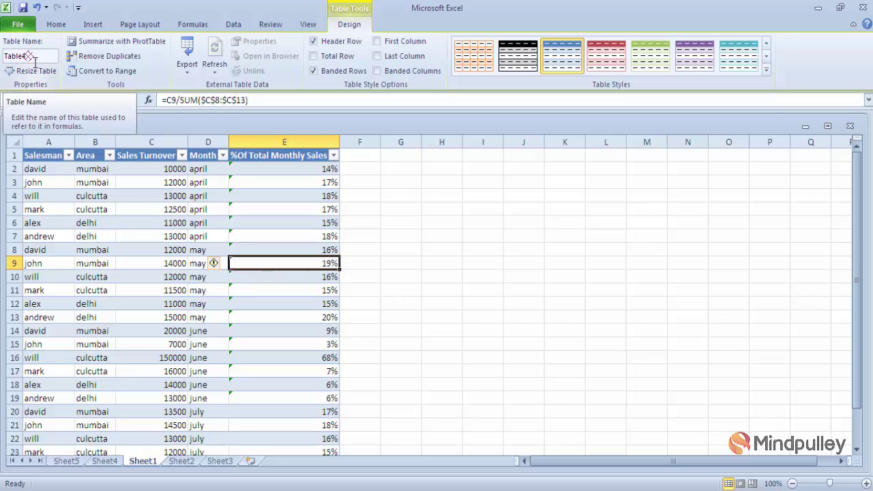
click(33, 59)
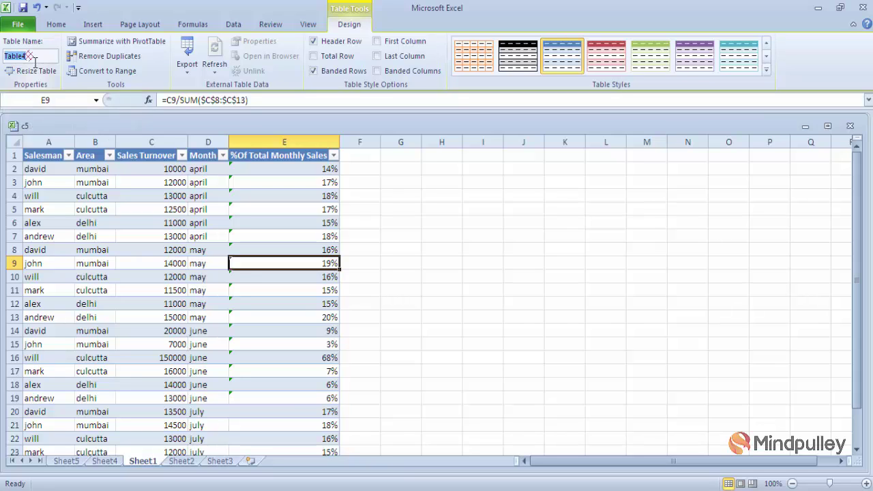
key(BackSpace)
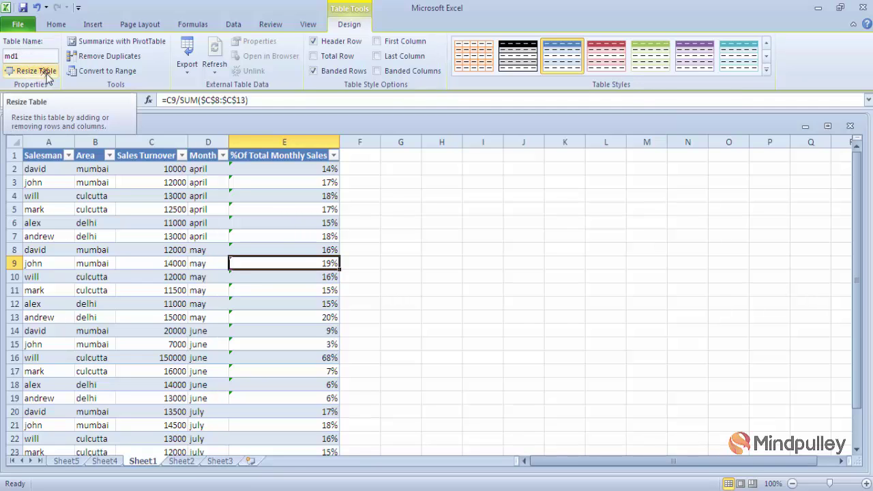
click(45, 72)
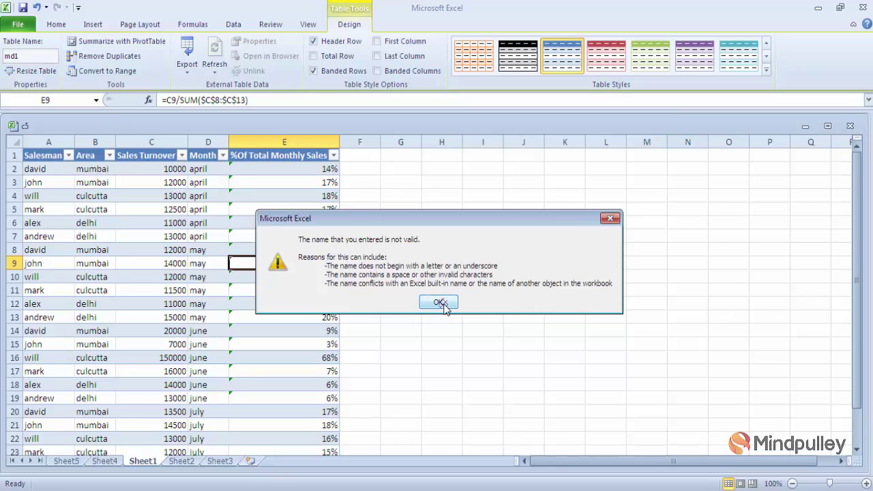
click(609, 218)
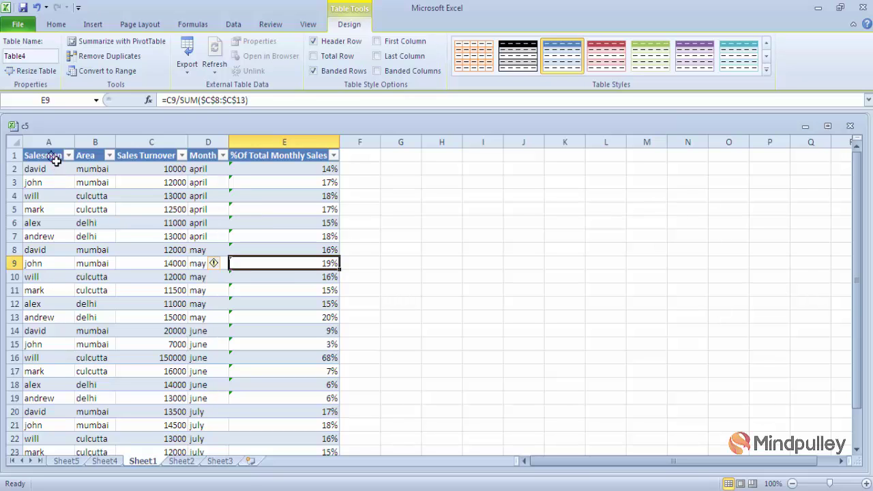
mouse_move(53, 156)
mouse_down()
mouse_move(107, 258)
mouse_move(338, 464)
mouse_up()
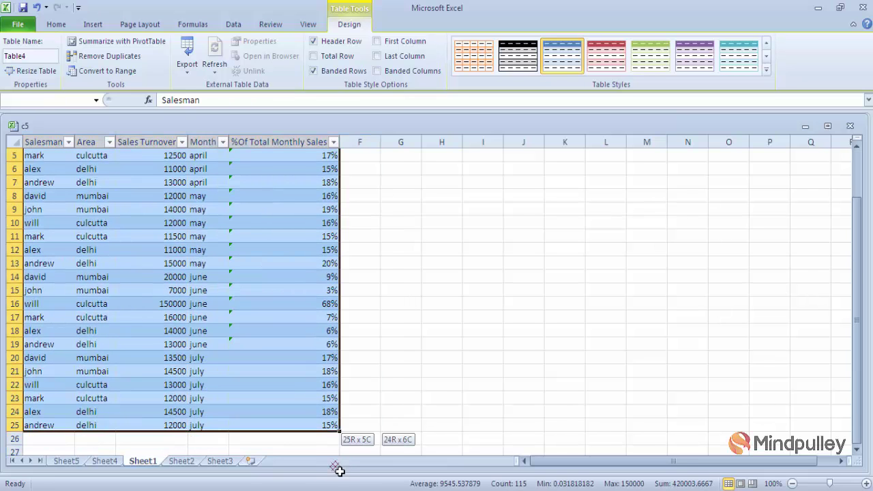
click(41, 71)
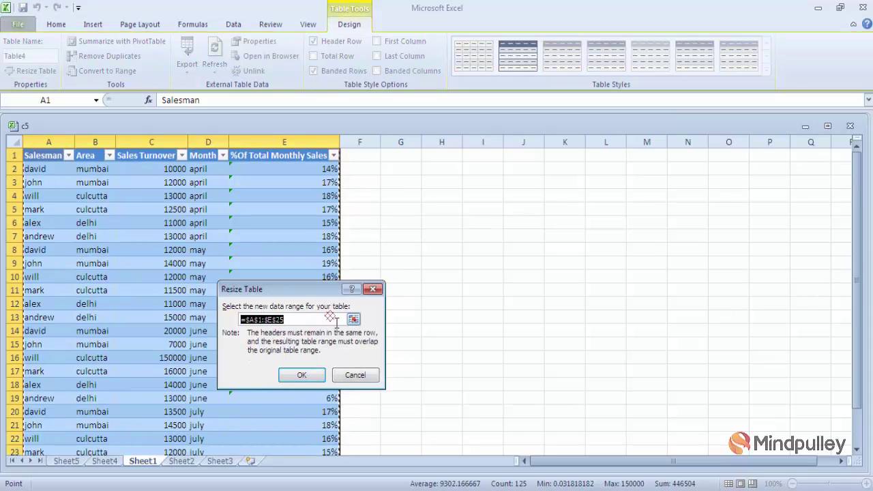
click(352, 374)
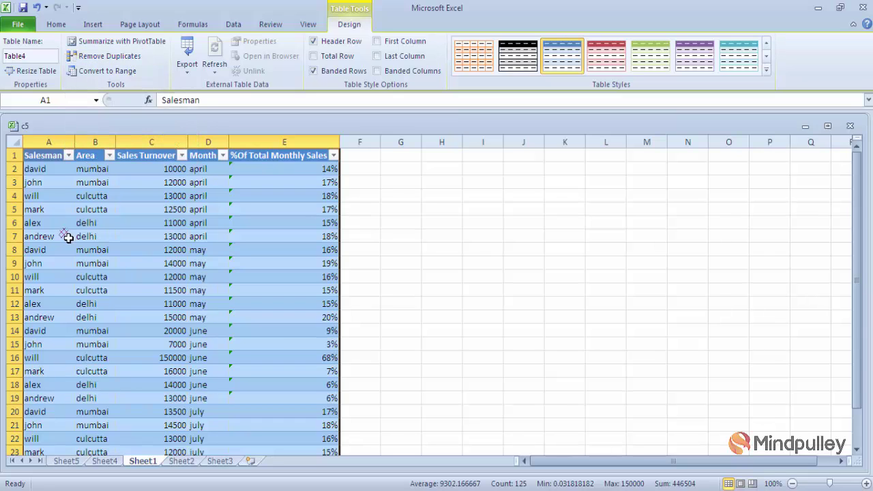
click(129, 60)
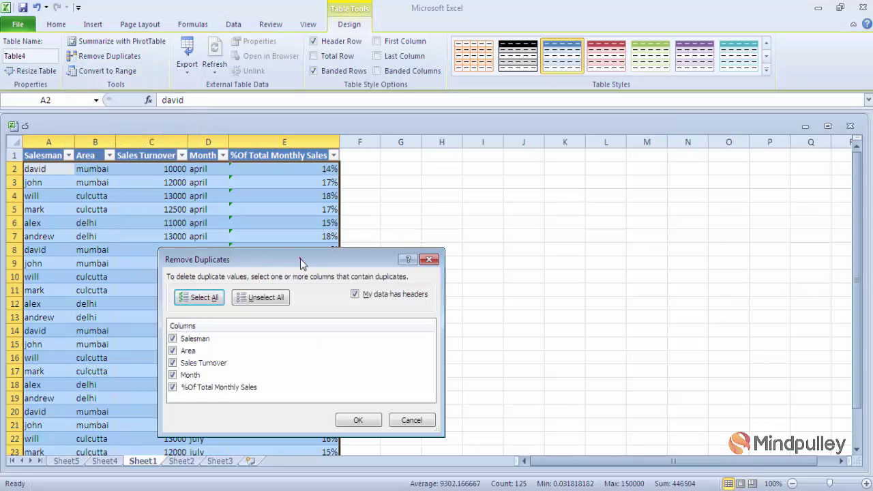
drag(300, 259, 395, 209)
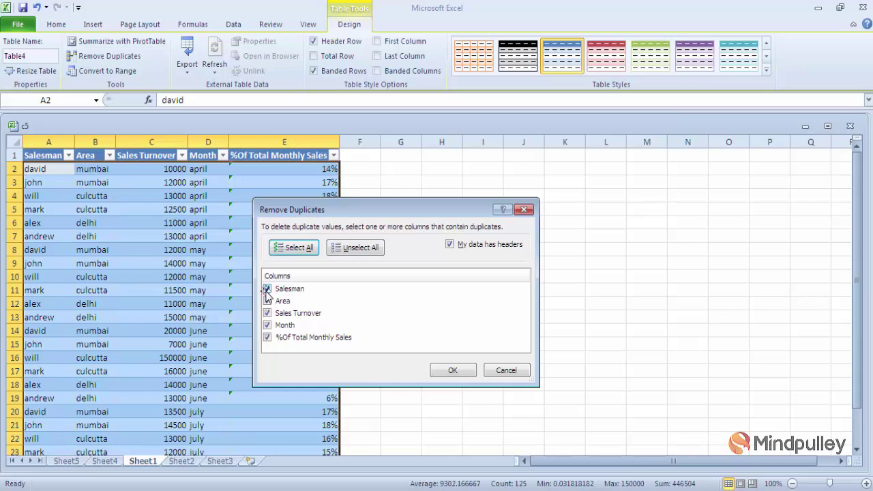
click(267, 301)
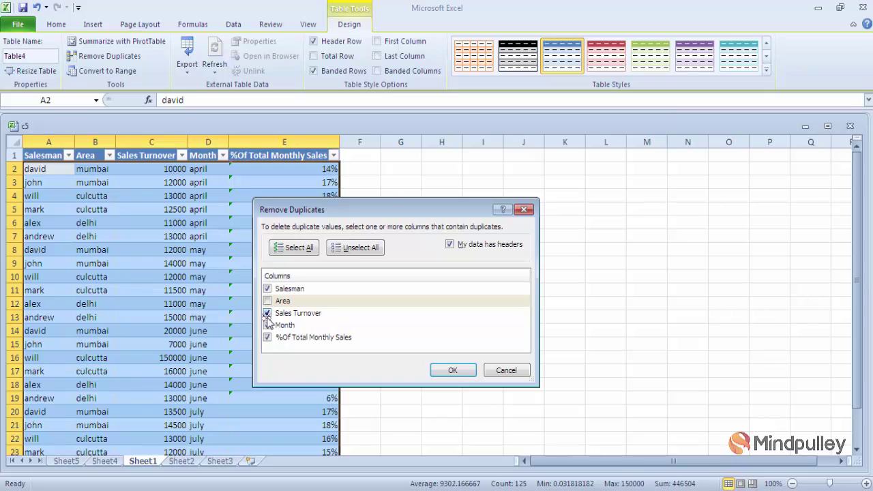
click(267, 312)
click(267, 325)
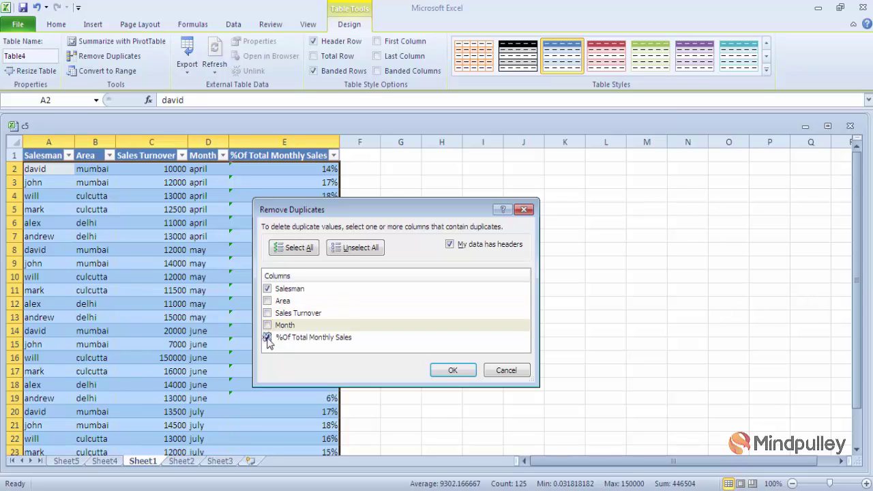
click(267, 337)
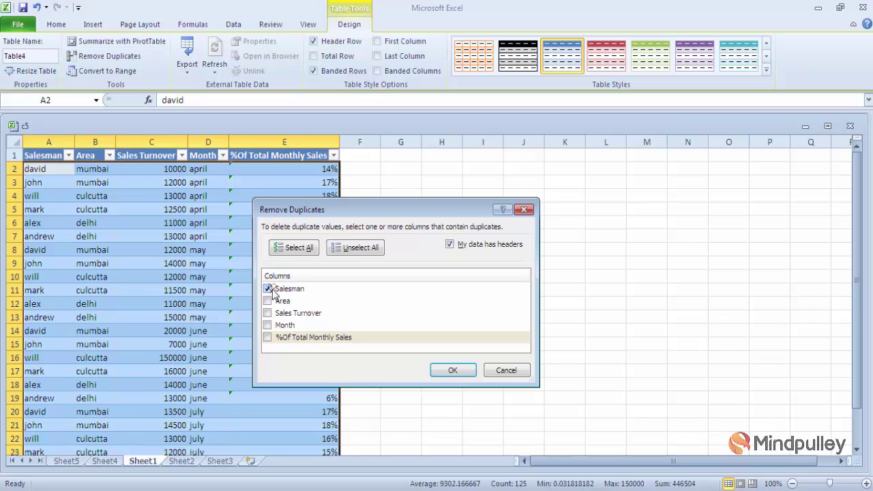
click(266, 287)
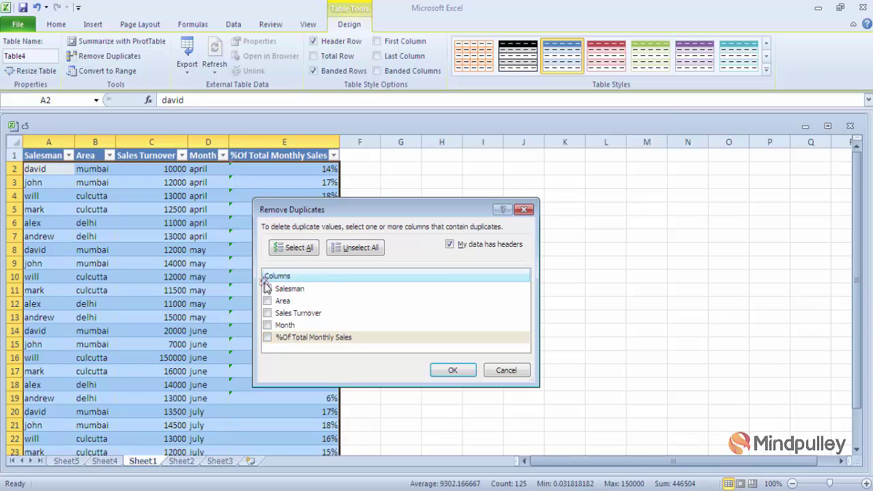
click(267, 287)
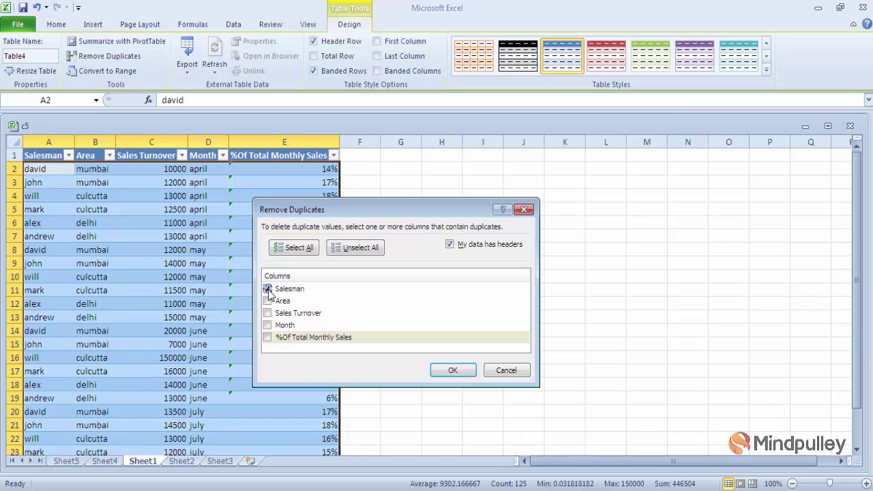
click(454, 370)
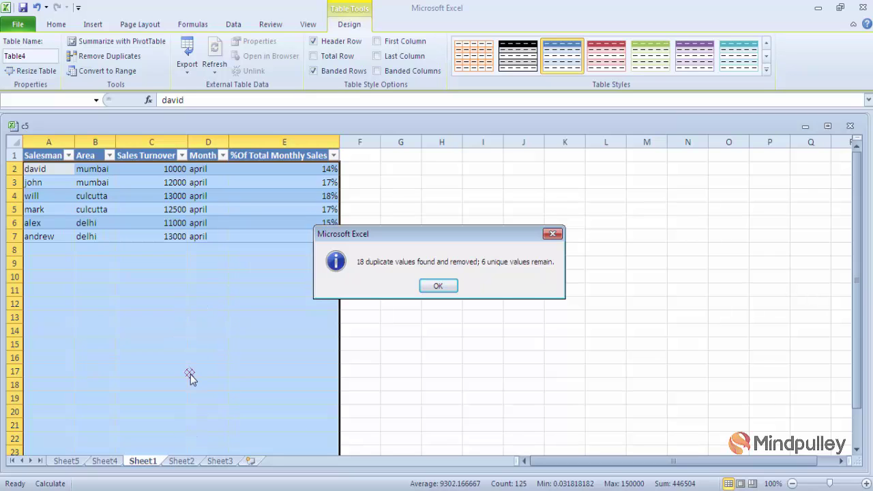
click(439, 286)
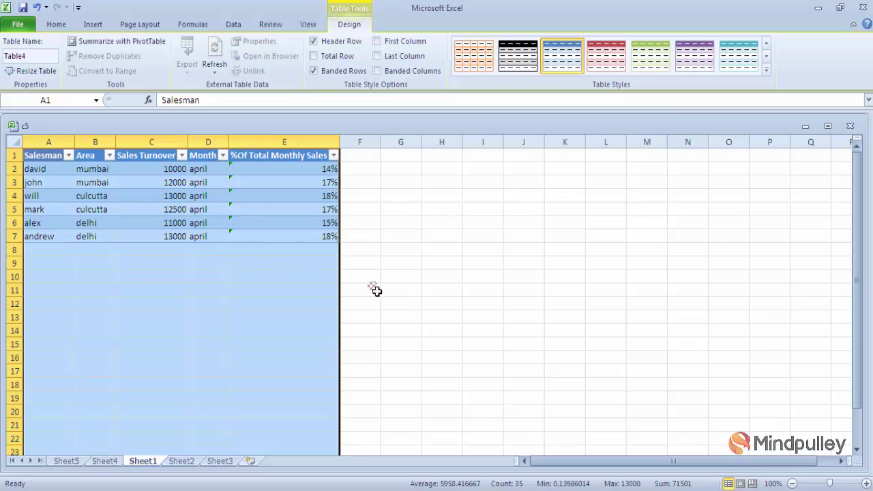
click(403, 280)
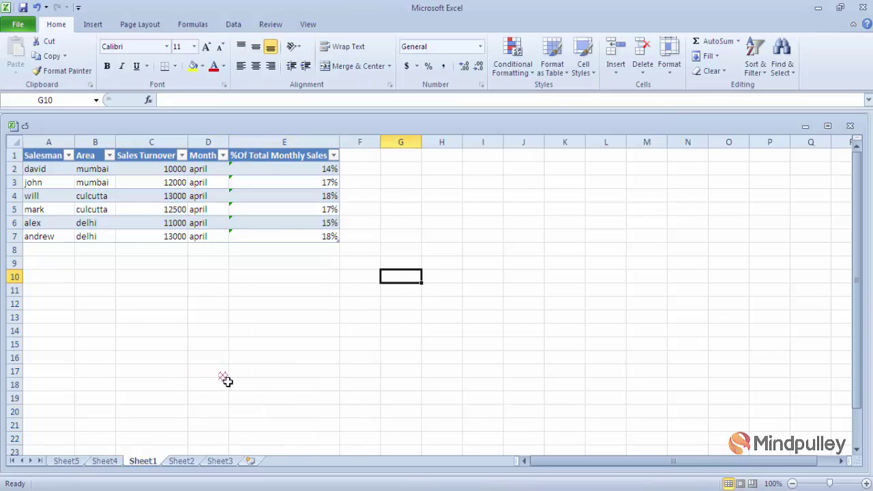
key(ctrl+z)
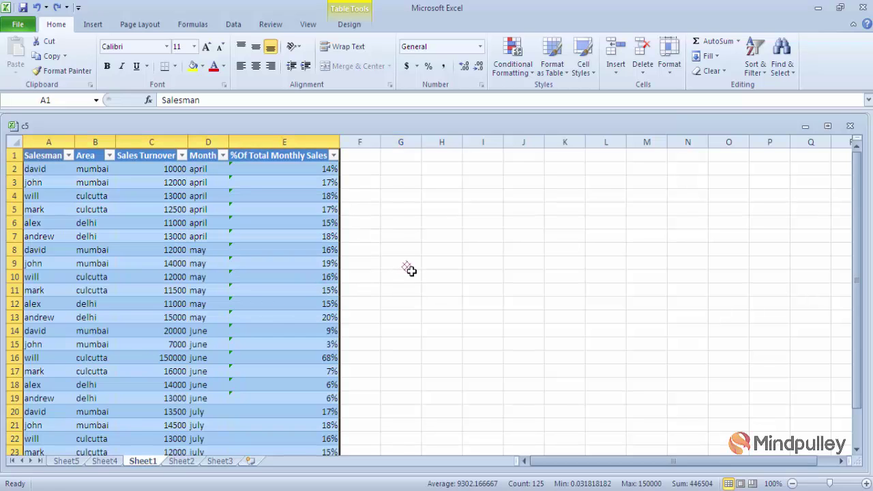
click(409, 270)
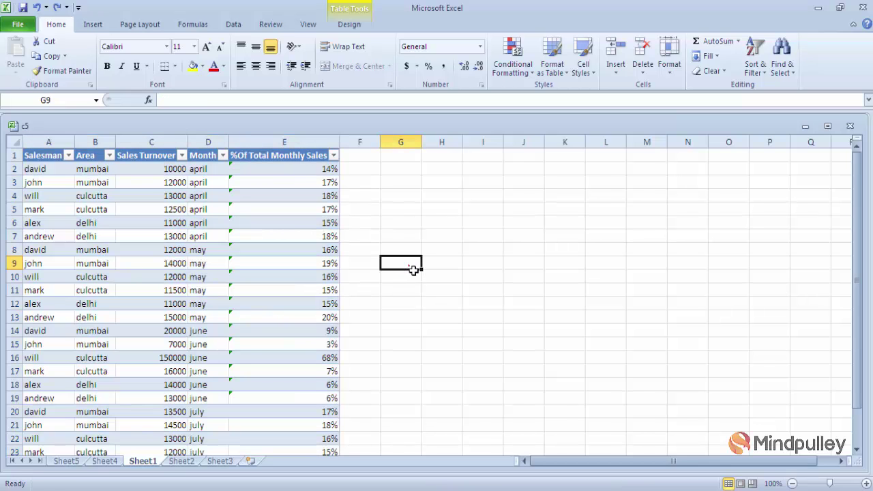
double_click(42, 158)
drag(45, 155, 62, 155)
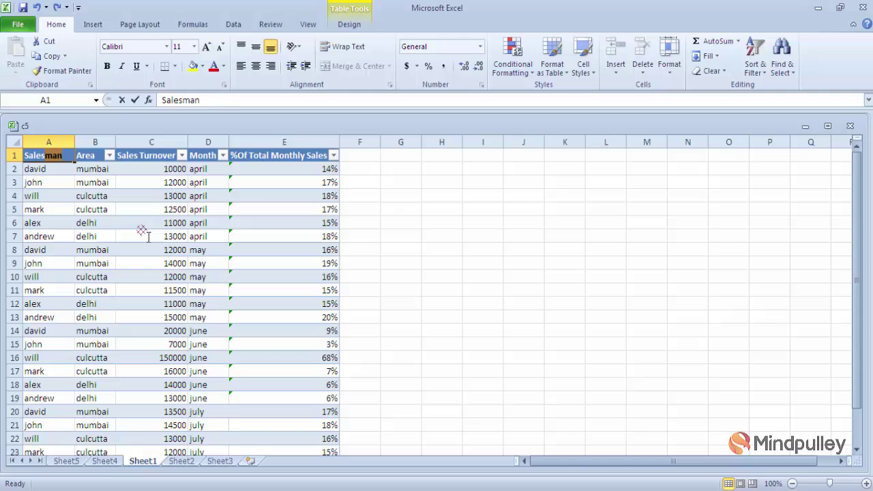
click(395, 308)
click(52, 160)
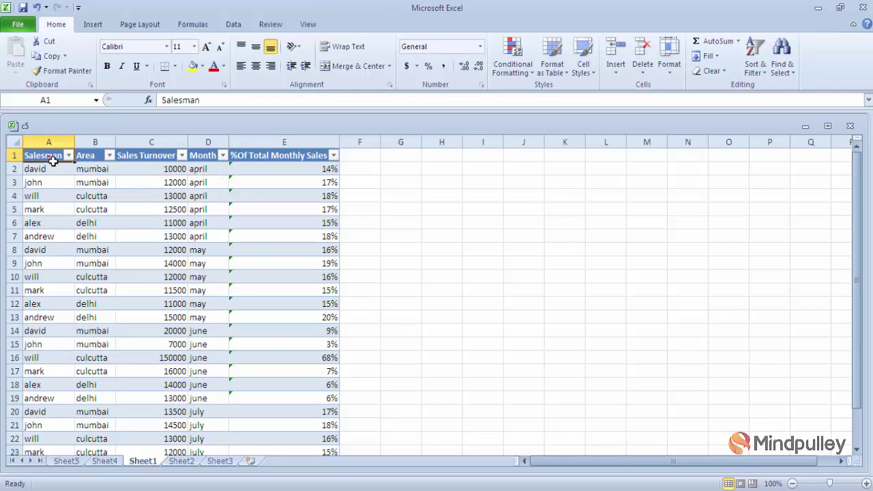
drag(53, 160, 293, 470)
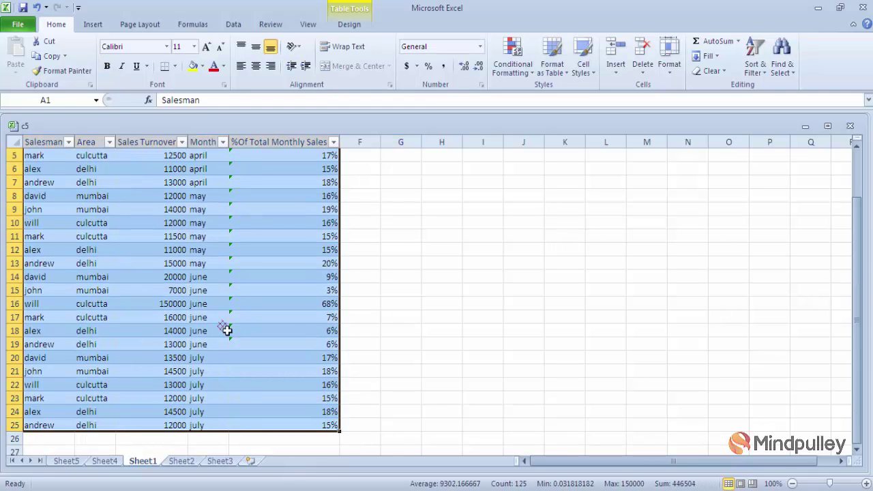
- Switch to the Table Tools Design tab to show Table4's style options and gallery
click(346, 26)
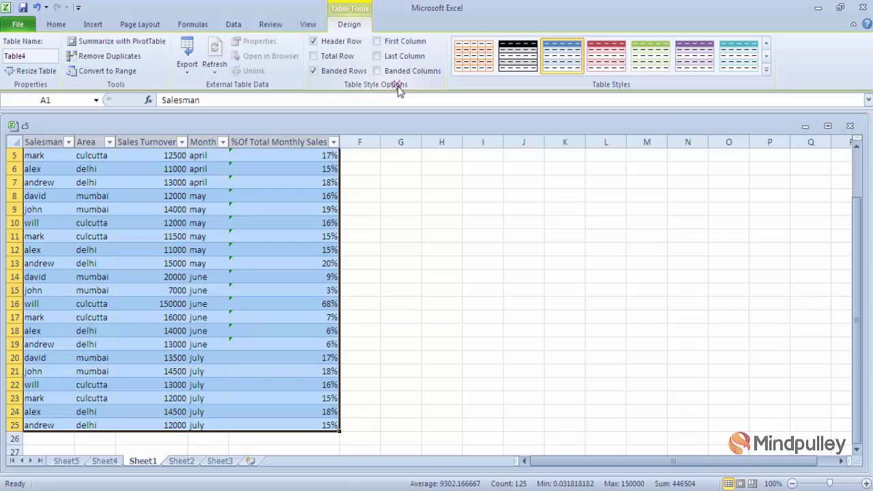
click(857, 149)
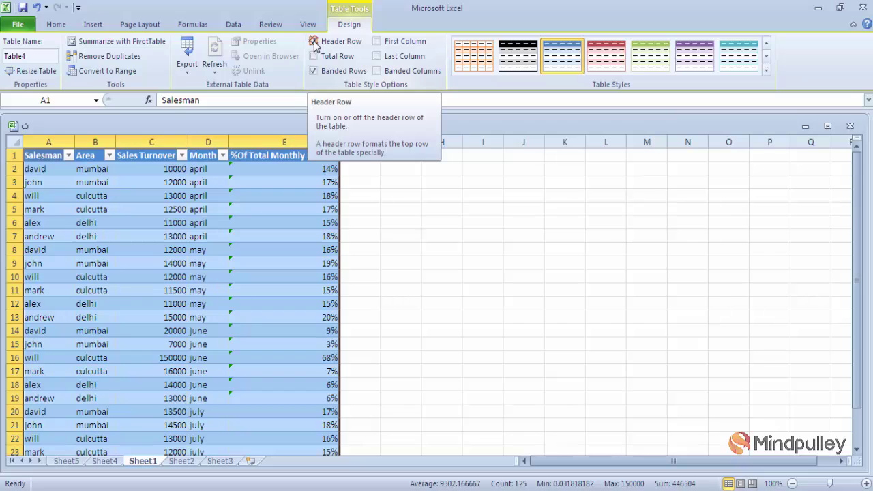
click(313, 42)
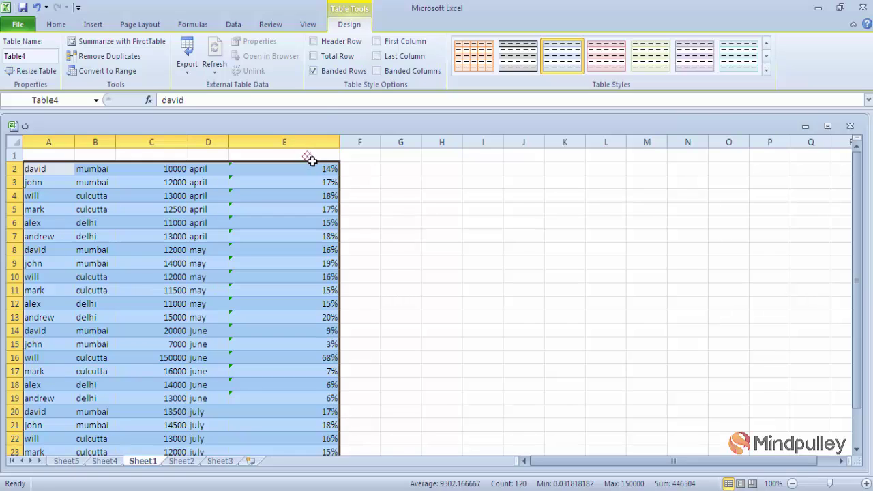
click(313, 42)
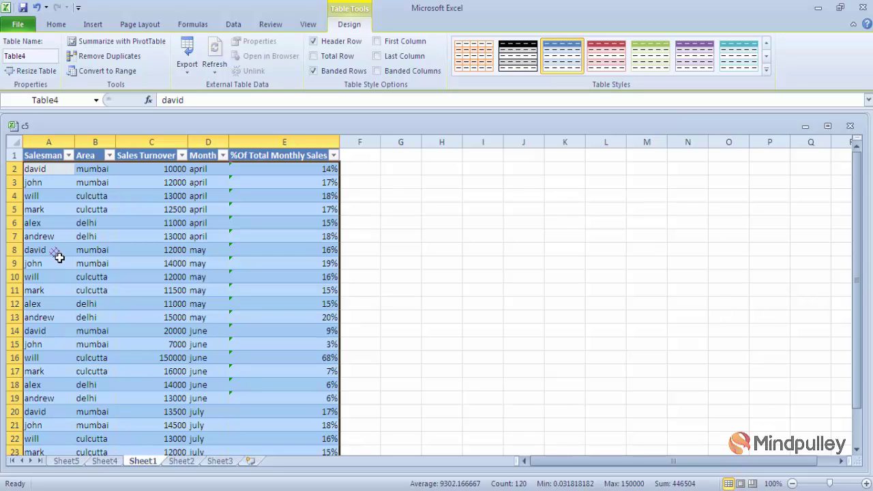
click(377, 42)
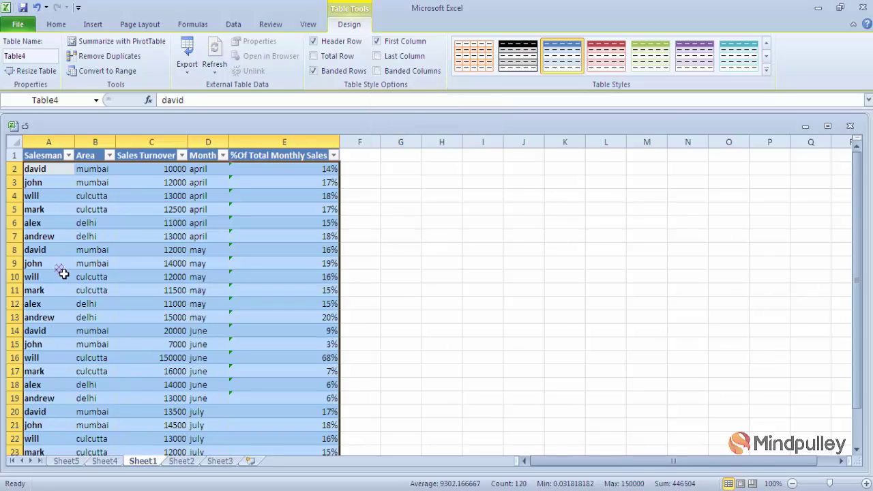
click(379, 44)
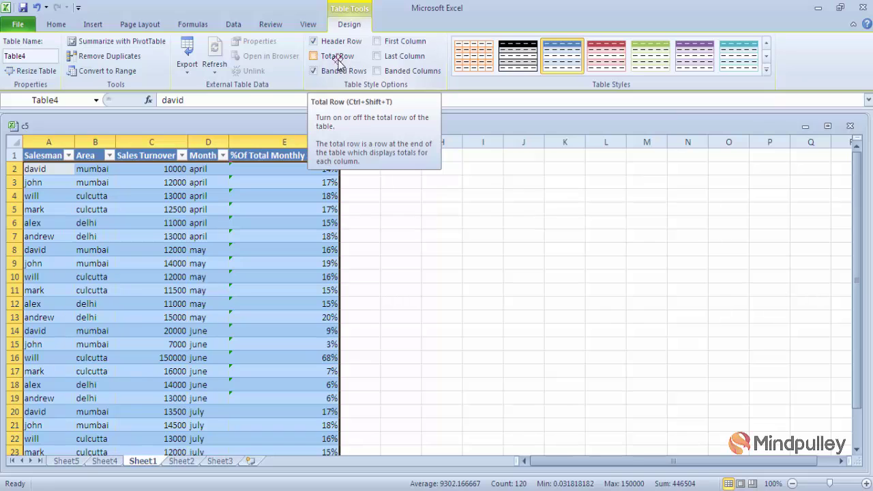
click(312, 56)
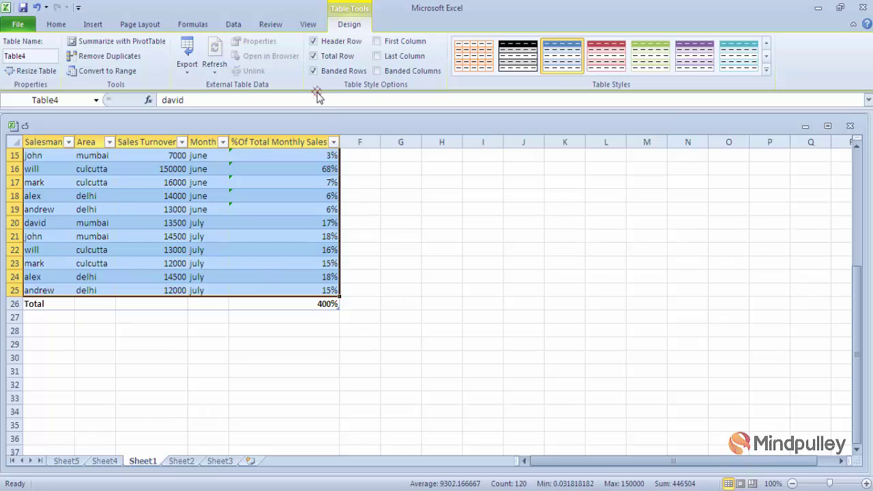
click(313, 56)
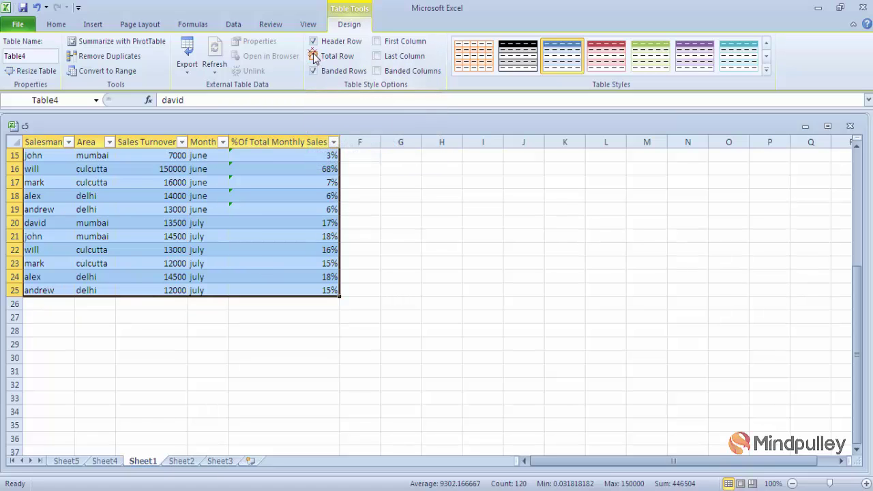
click(857, 149)
scroll(857, 148, up, 1)
scroll(857, 148, up, 3)
scroll(857, 148, up, 1)
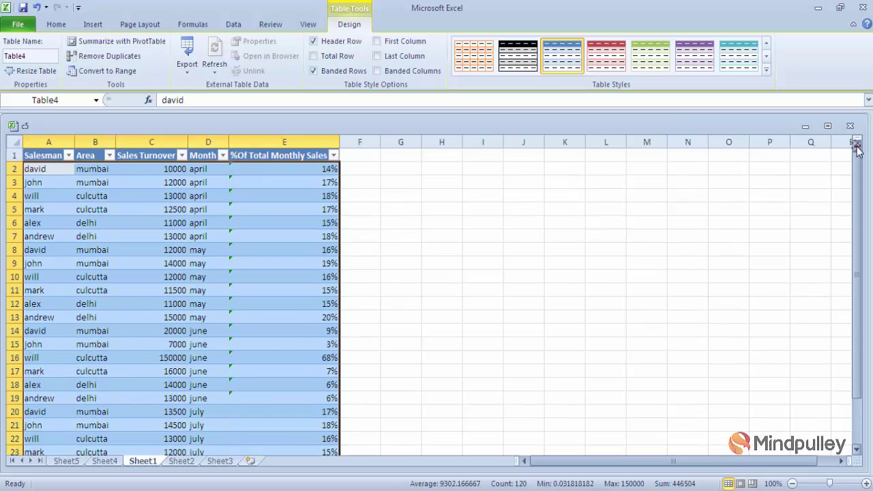
click(376, 57)
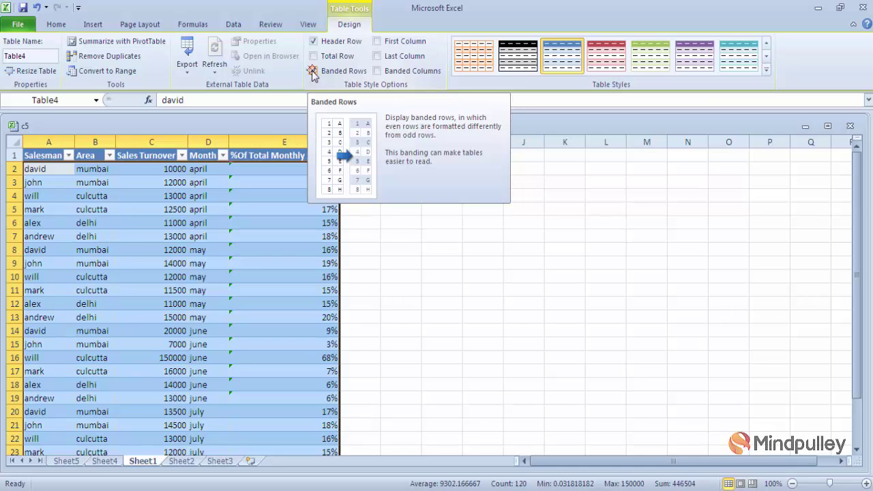
click(313, 70)
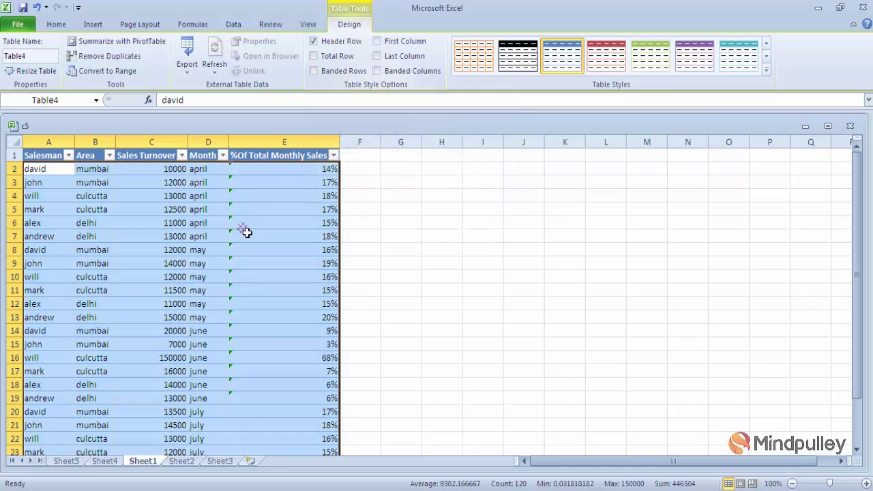
drag(455, 256, 458, 358)
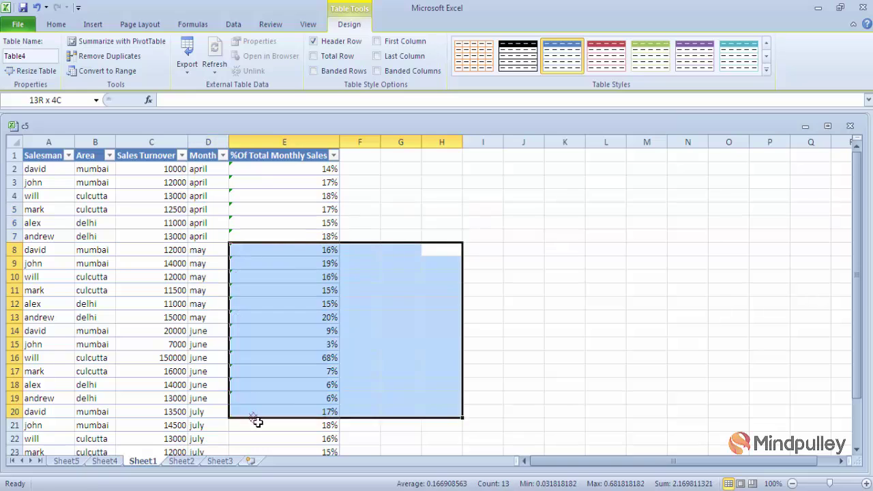
click(458, 358)
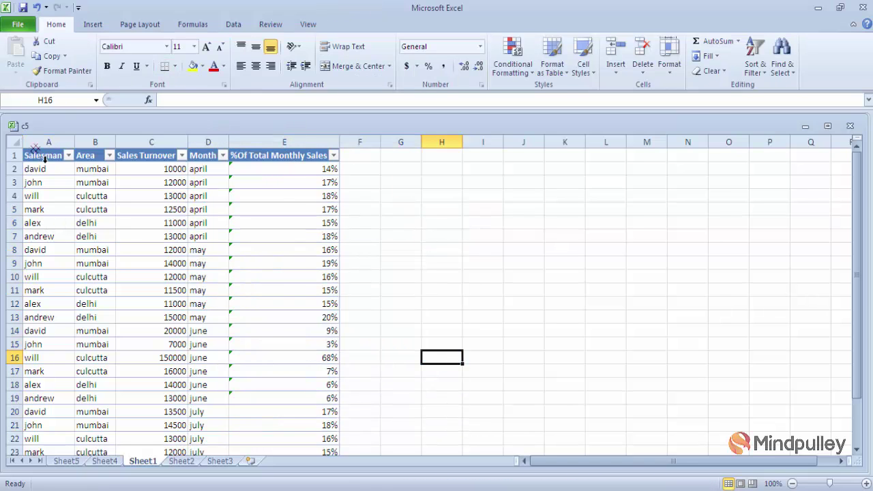
mouse_move(42, 157)
mouse_down()
mouse_move(61, 212)
mouse_move(320, 423)
mouse_up()
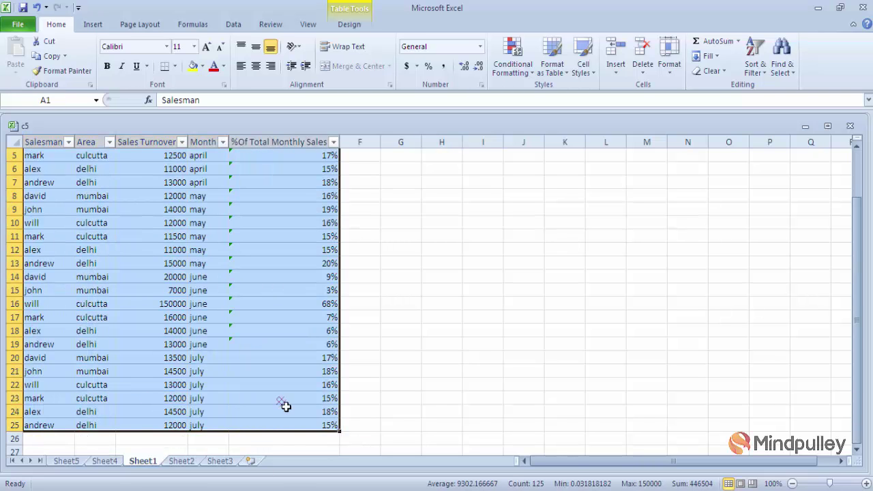
click(349, 24)
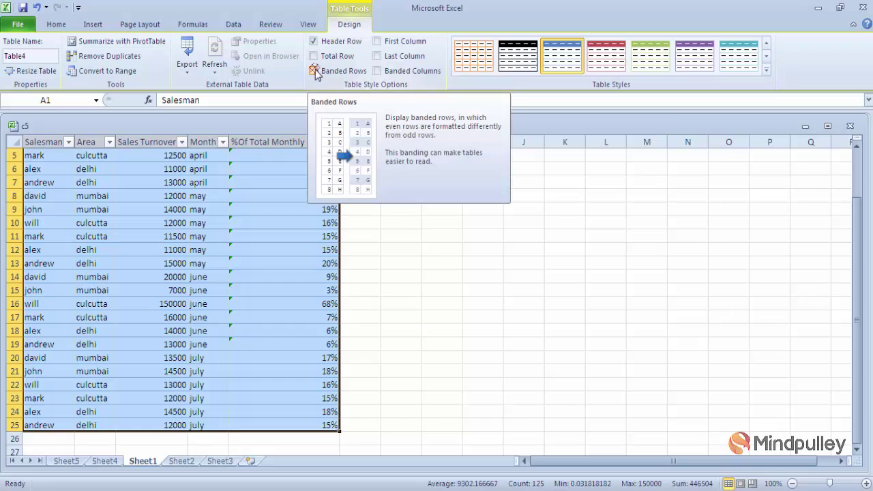
click(313, 71)
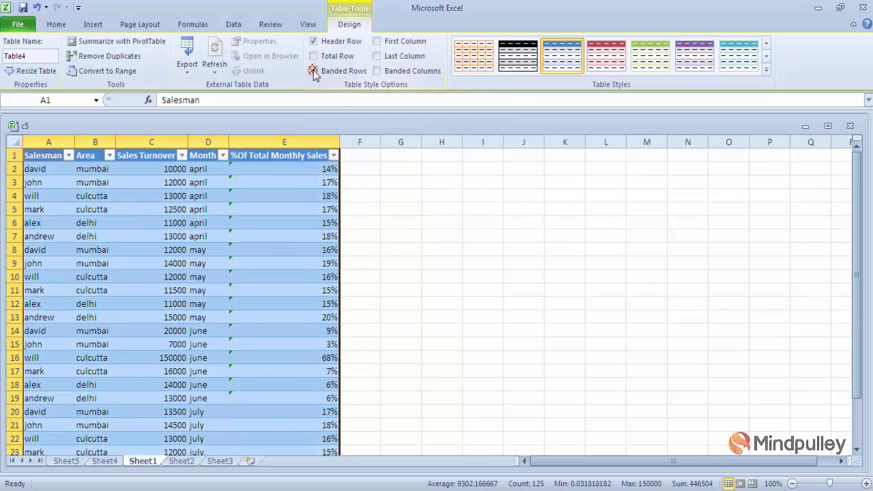
click(368, 220)
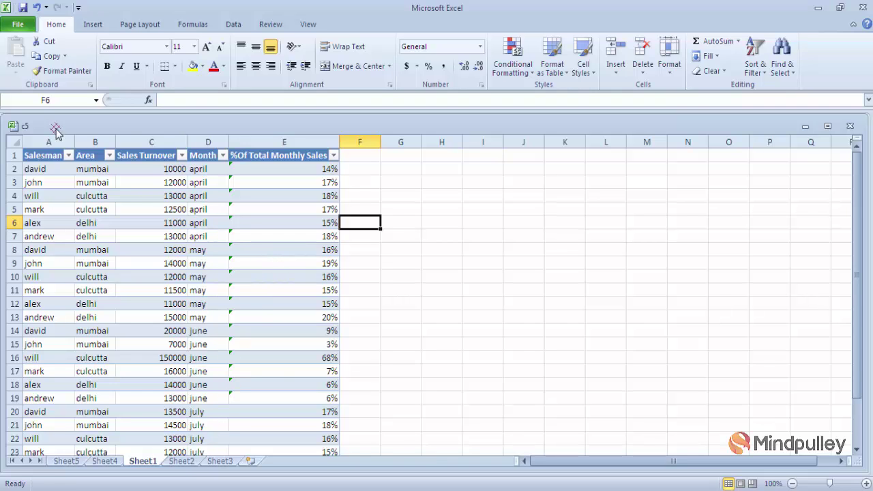
click(48, 158)
drag(233, 418, 251, 461)
key(ctrl+t)
key(Return)
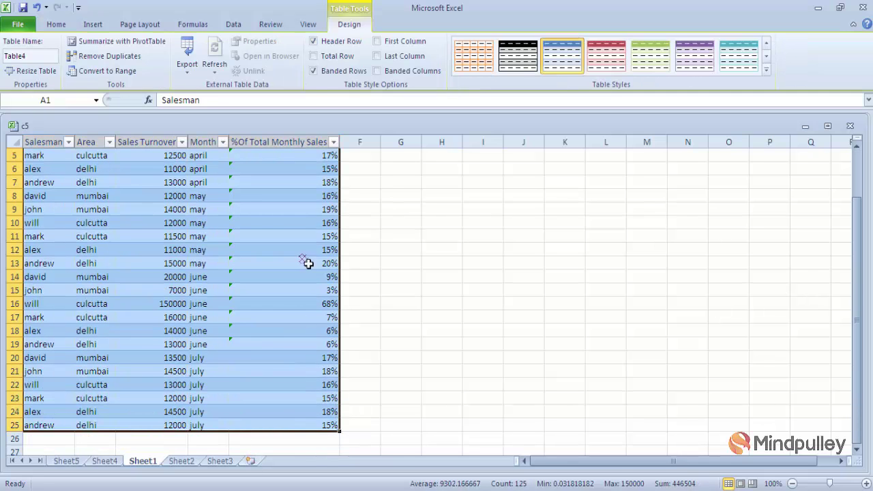
click(312, 71)
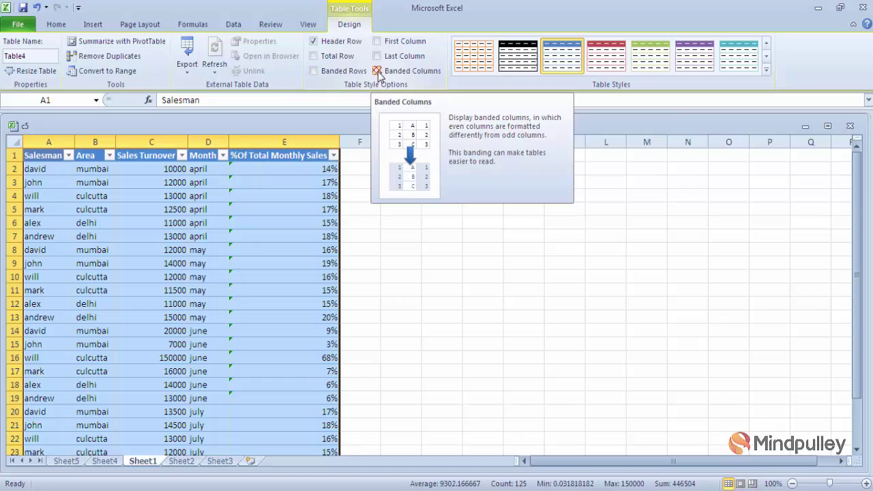
click(377, 70)
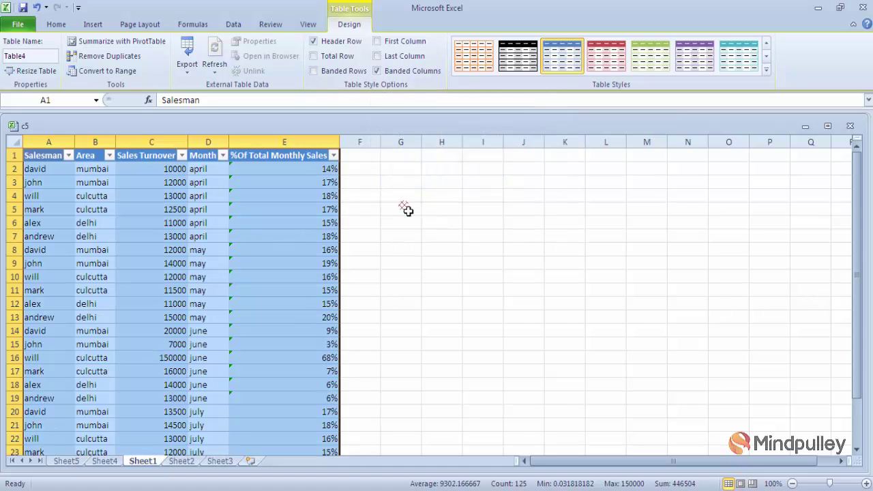
click(406, 212)
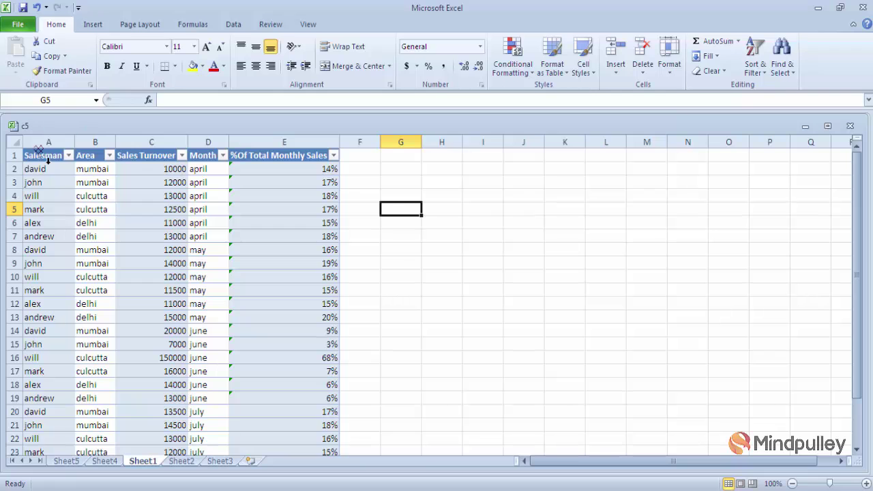
drag(47, 161, 288, 464)
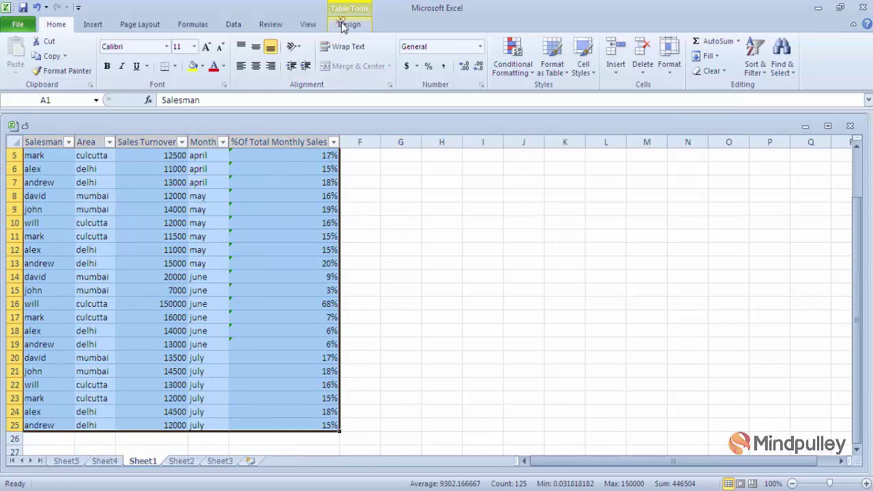
click(345, 24)
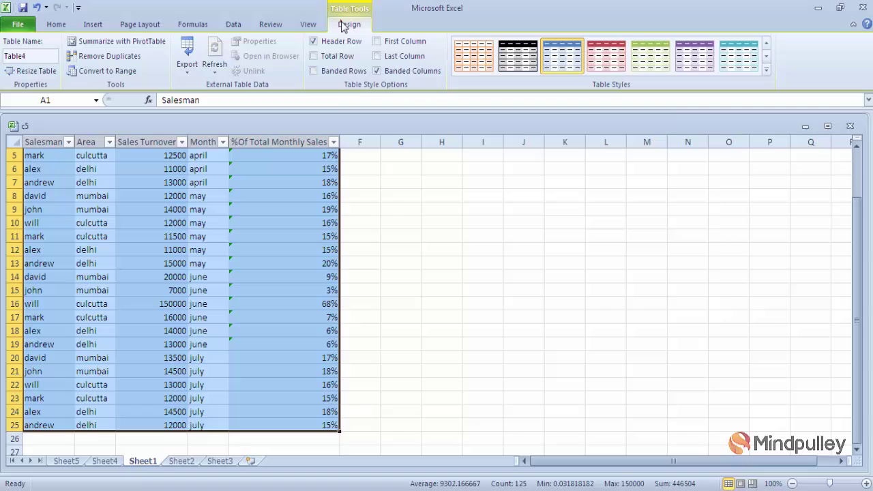
click(377, 71)
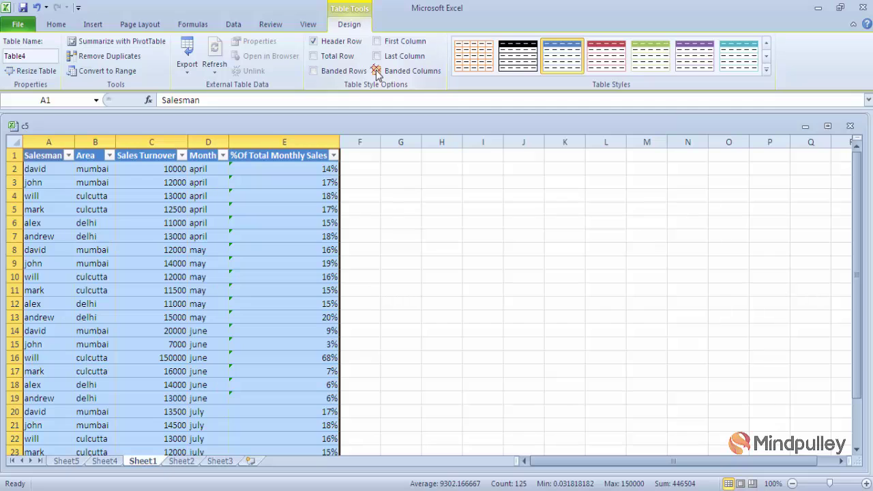
click(313, 71)
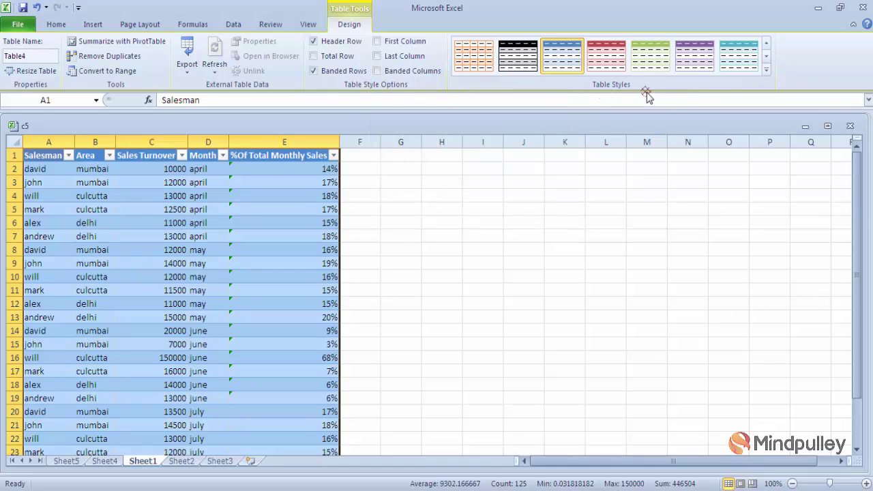
- Apply Table Style Medium 17 from the expanded gallery, then click an empty cell to view it
click(766, 71)
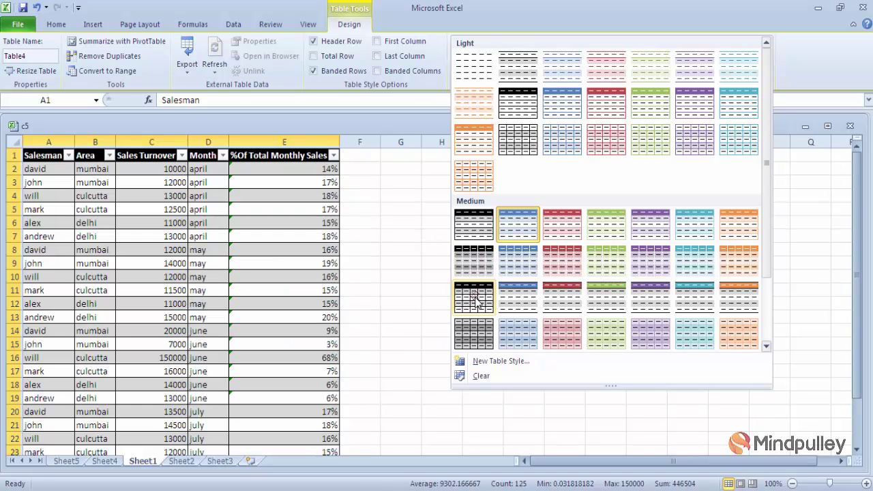
click(554, 304)
click(401, 357)
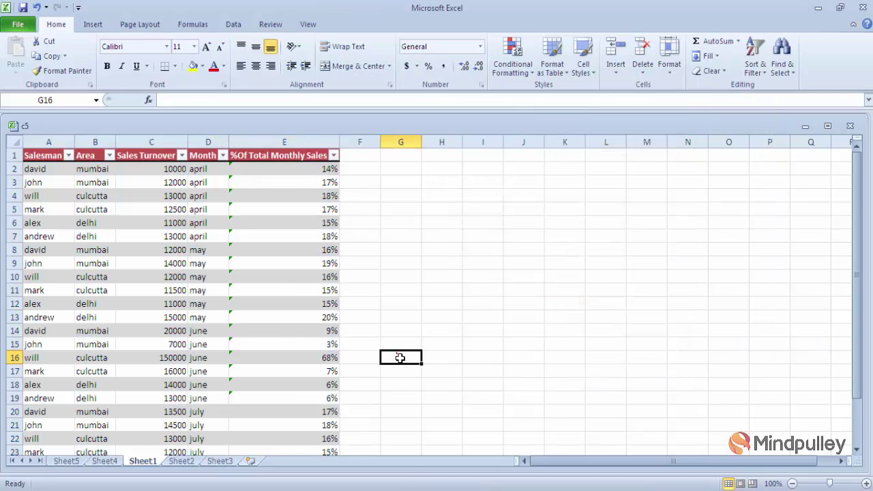